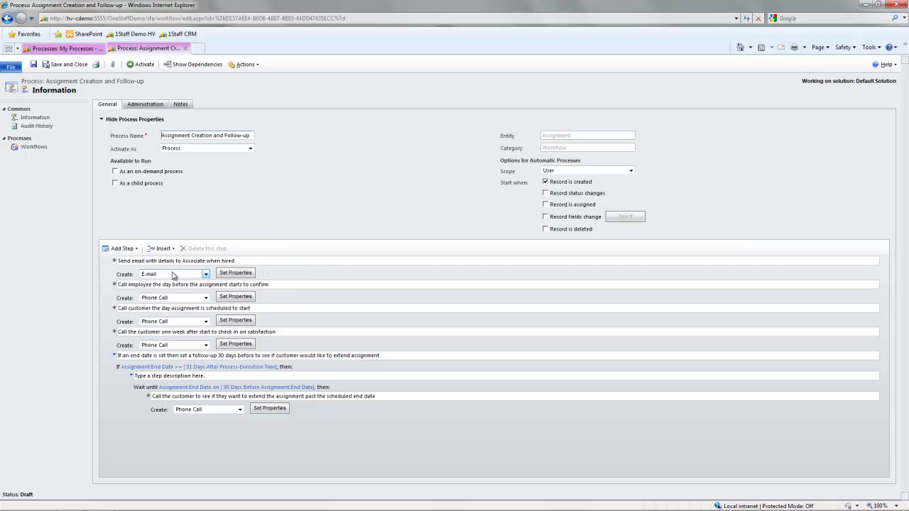
Review the properties of the e-mail step that sends details to the associate, including its sender and recipient, and close them unchanged
left_click(235, 274)
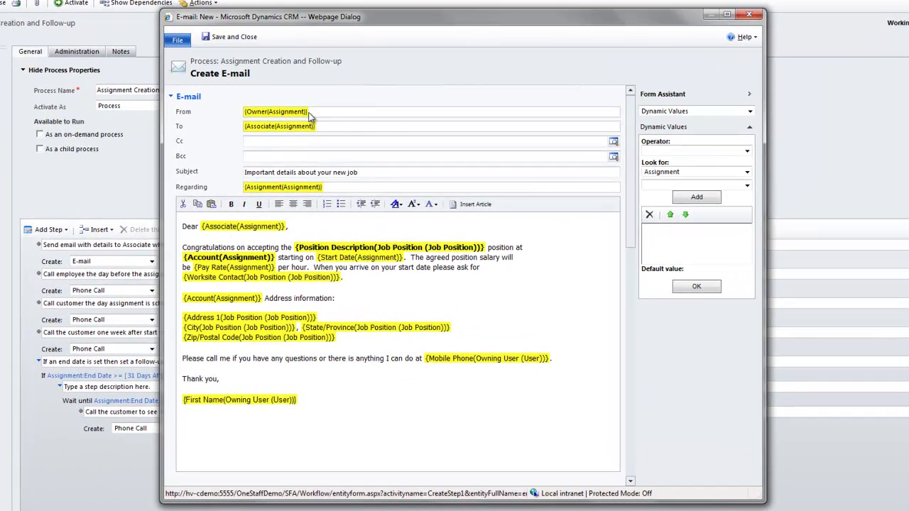
left_click(339, 153)
left_click(342, 129)
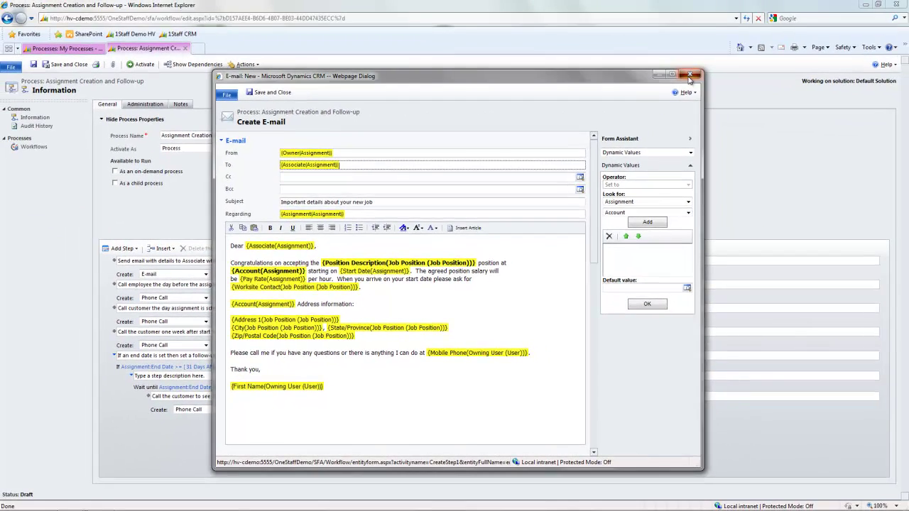
left_click(749, 15)
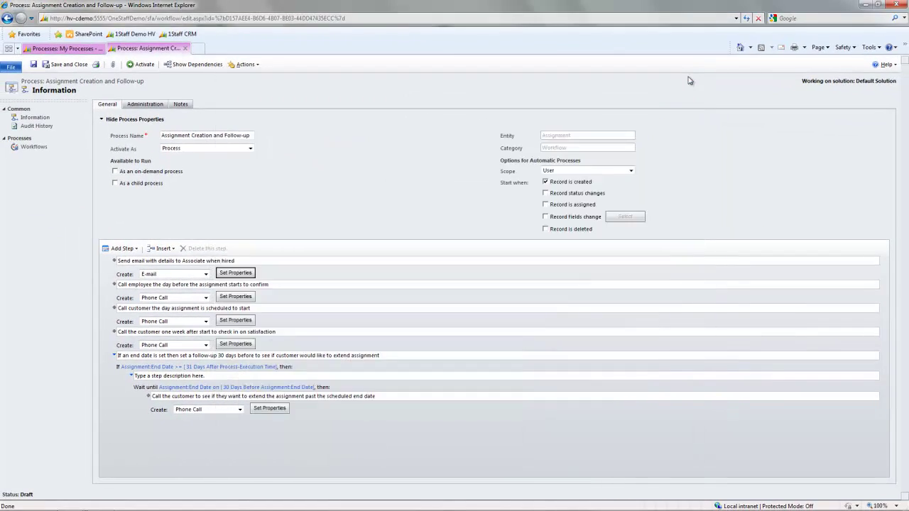
Add a Create Record step for a Phone Call after the one-week customer satisfaction call step
left_click(282, 332)
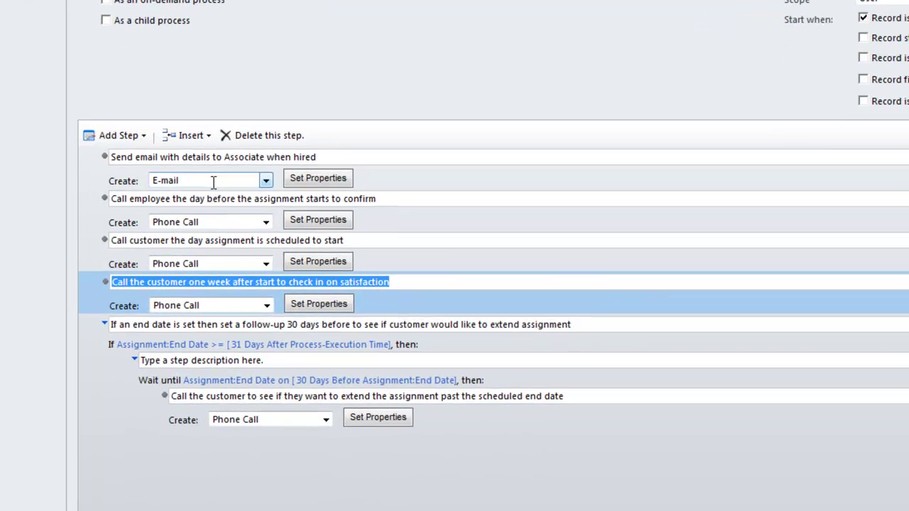
left_click(207, 141)
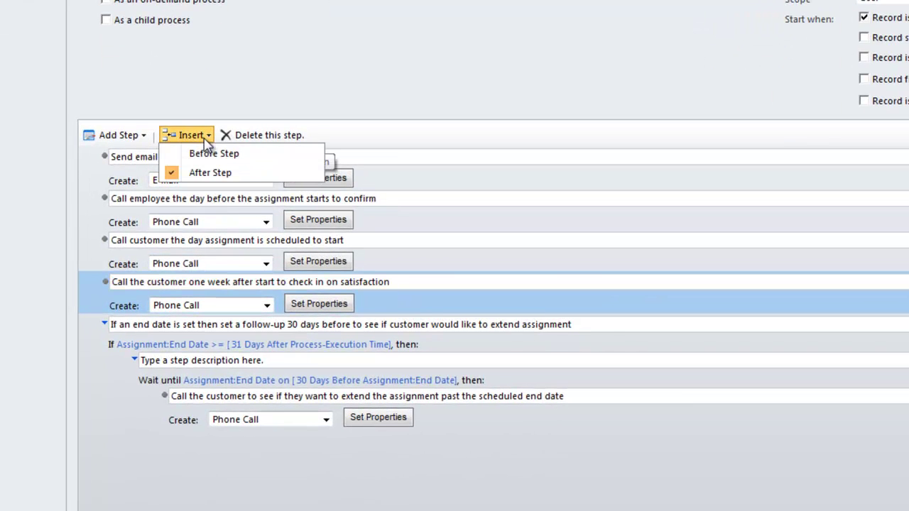
left_click(130, 139)
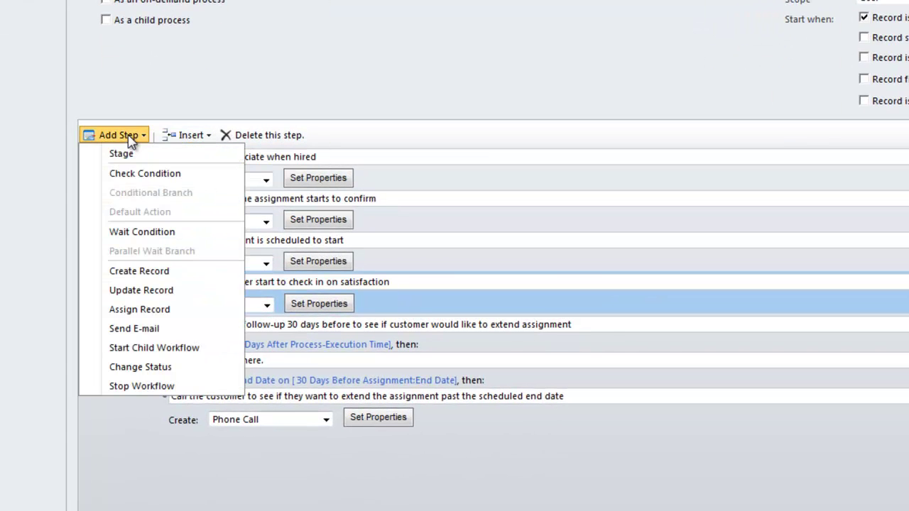
left_click(151, 273)
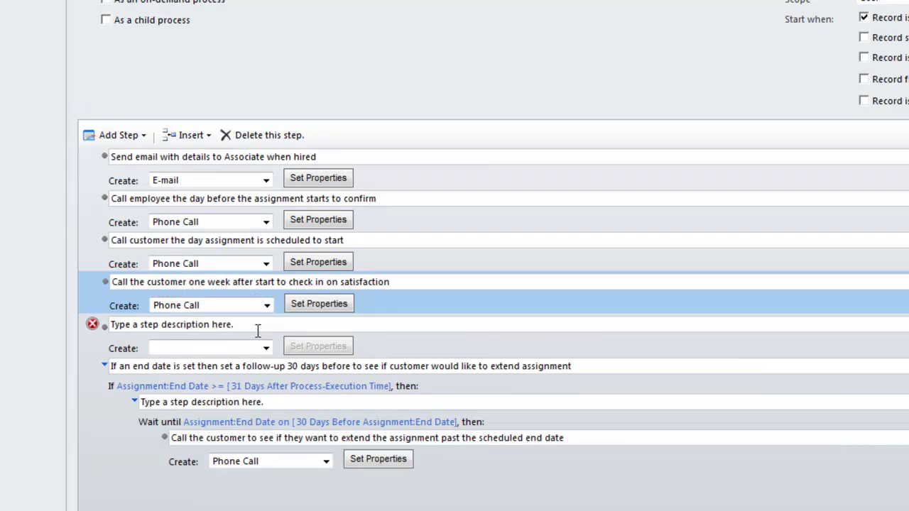
left_click(264, 348)
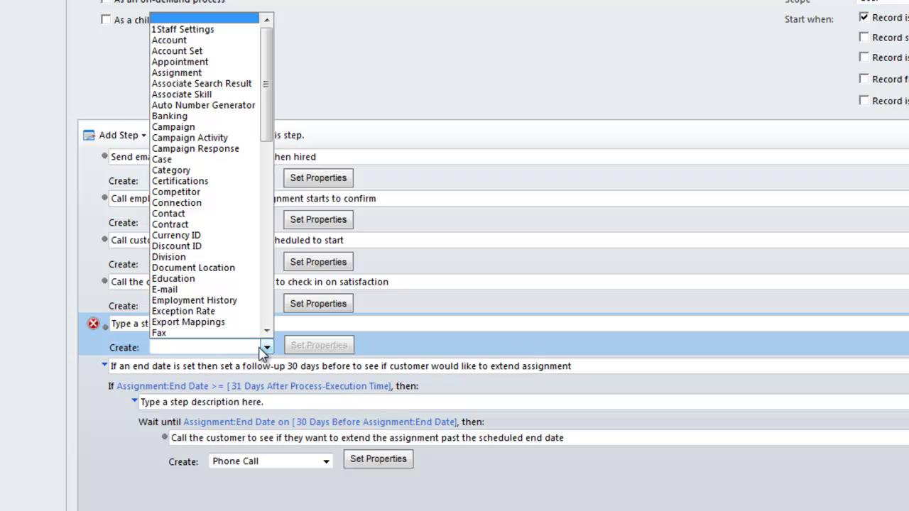
key("p")
scroll(265, 334, "down", 5)
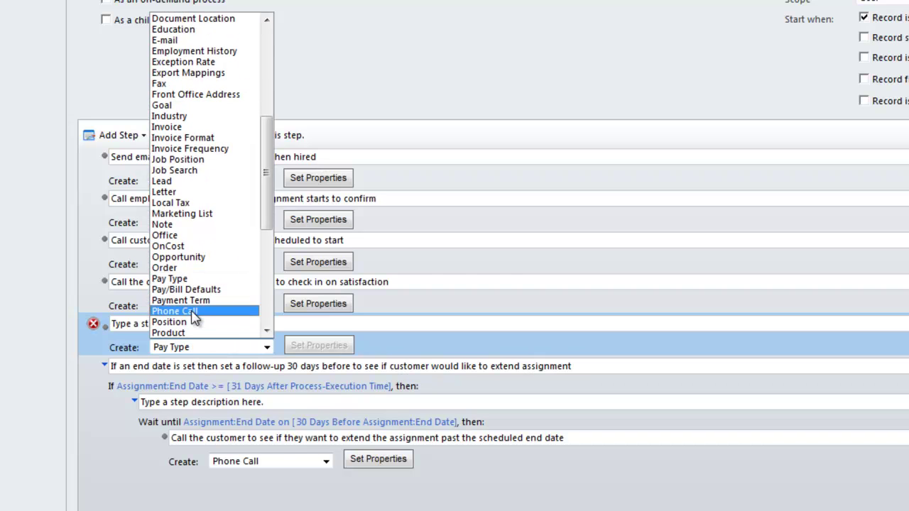
left_click(190, 312)
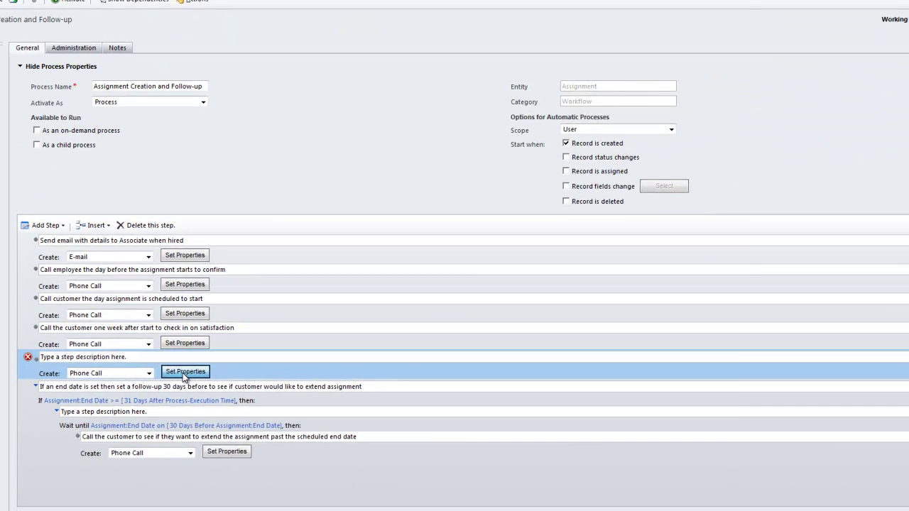
In the new phone call's properties, set the Sender to the dynamic value Owner from Associate (Contact)
left_click(185, 372)
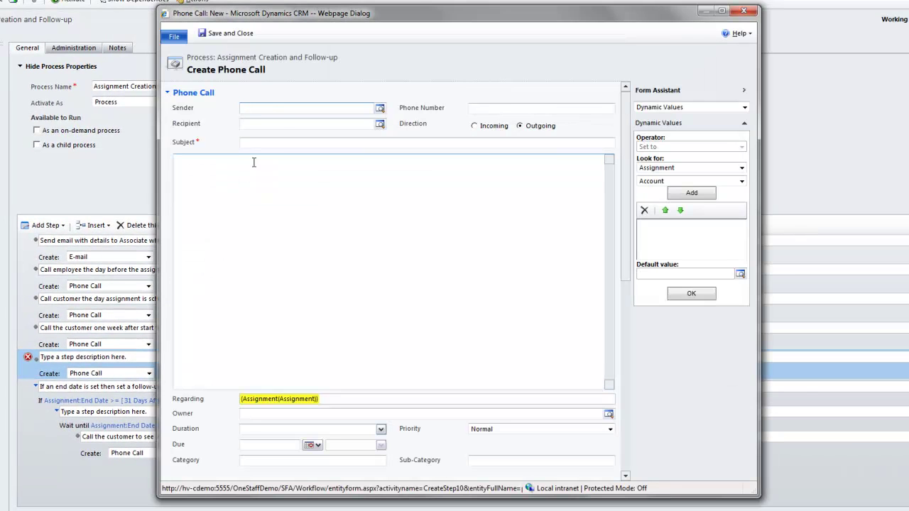
left_click(272, 110)
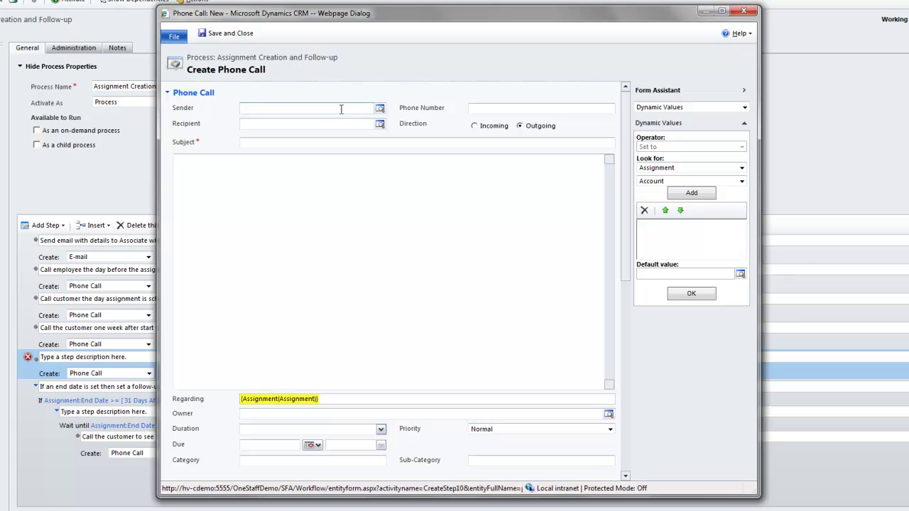
left_click(661, 169)
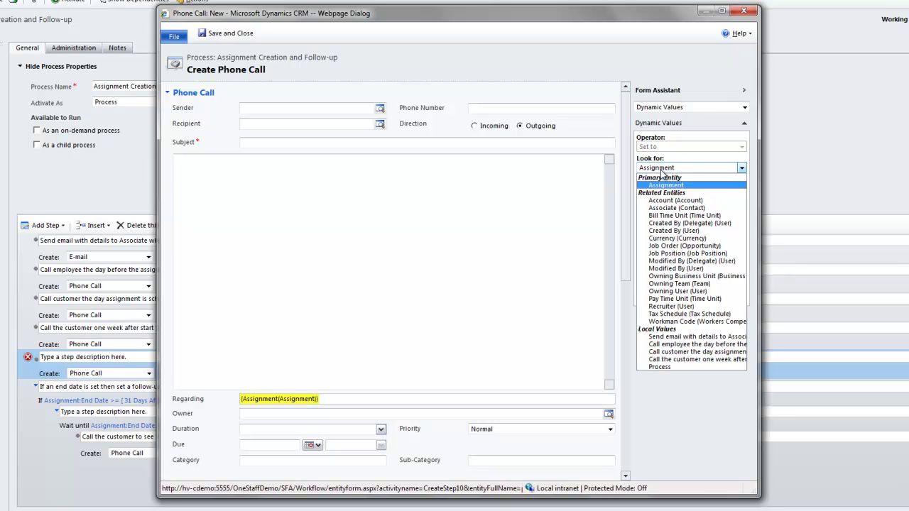
left_click(663, 207)
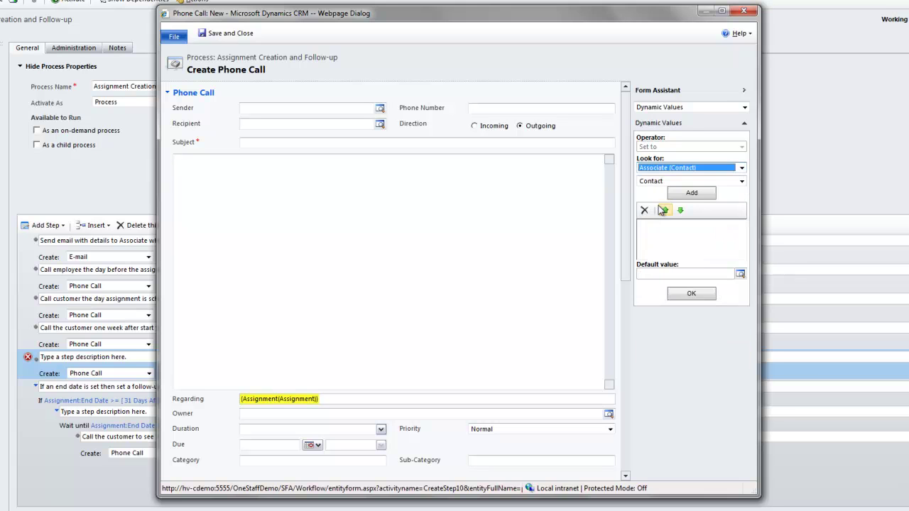
left_click(654, 184)
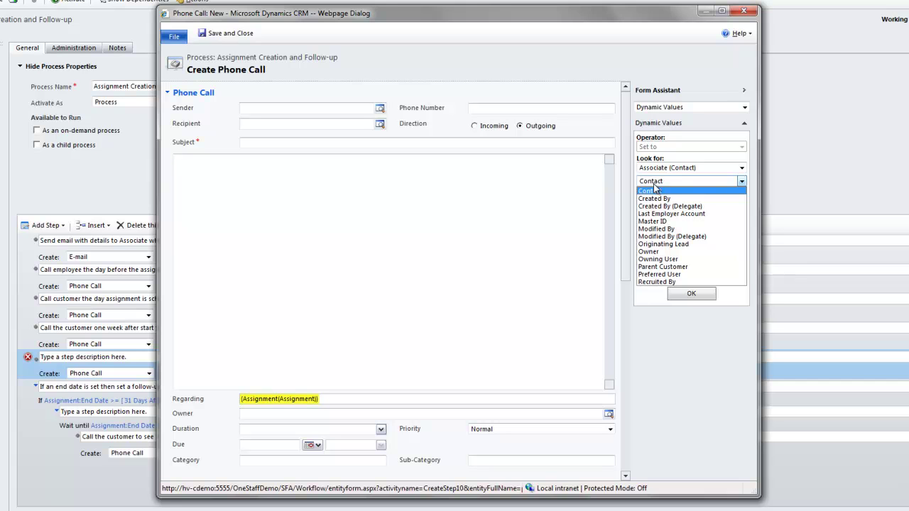
left_click(652, 252)
left_click(680, 196)
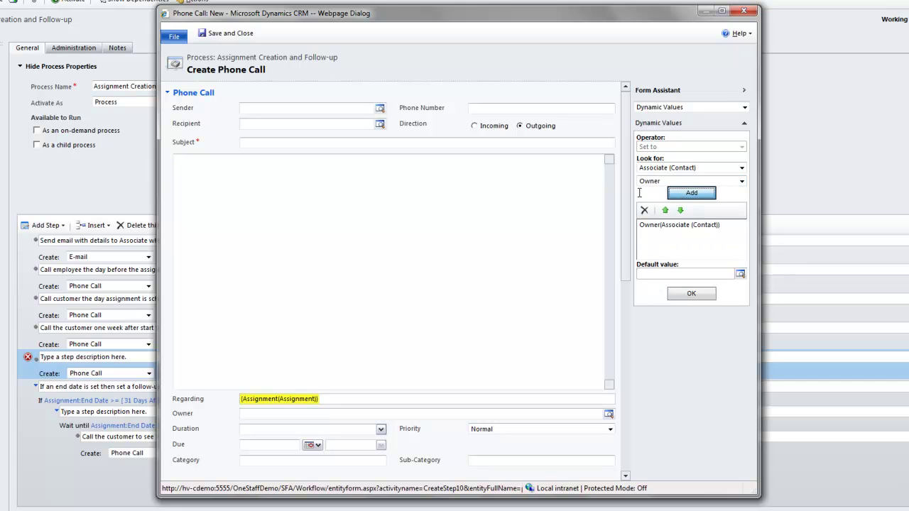
left_click(691, 294)
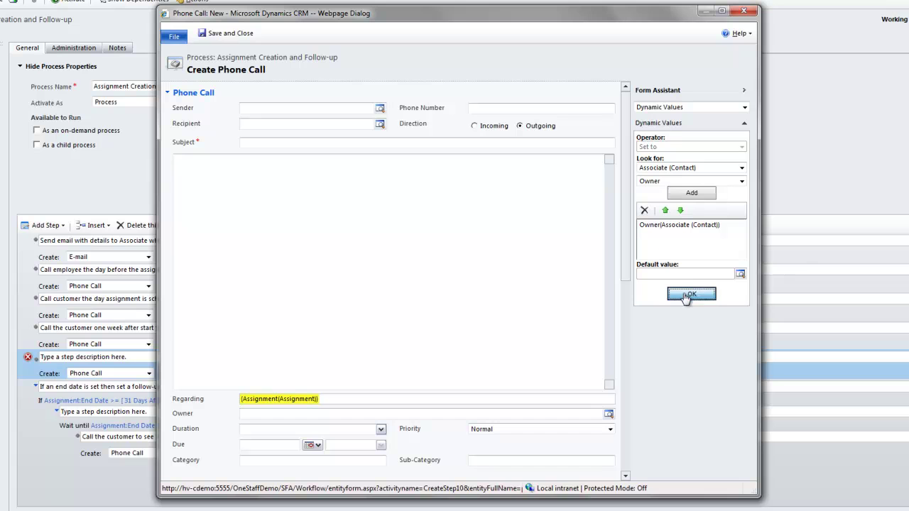
Set the phone call's Recipient to the dynamic value Contact from Associate (Contact)
left_click(321, 123)
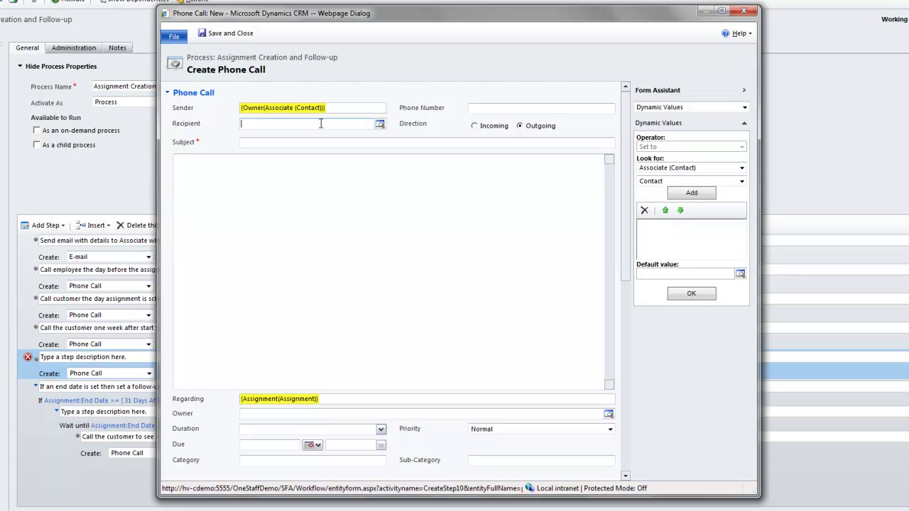
left_click(668, 168)
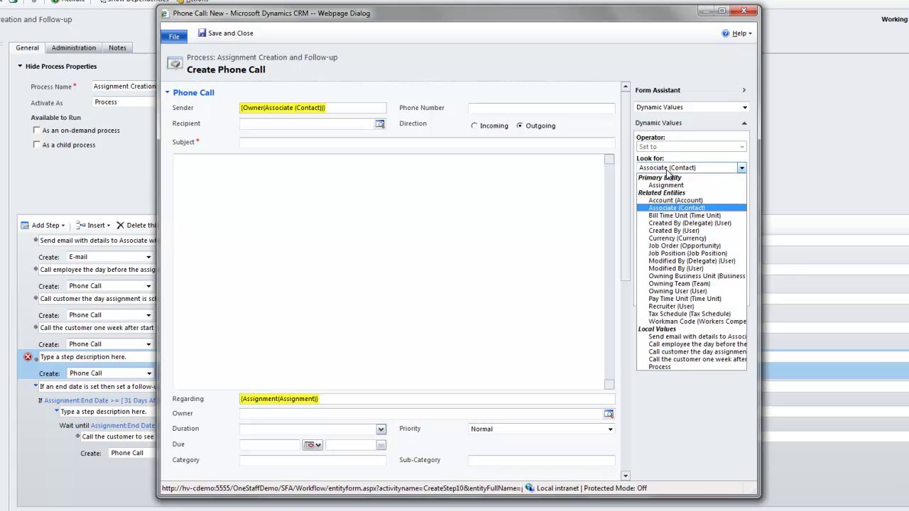
left_click(676, 209)
left_click(670, 183)
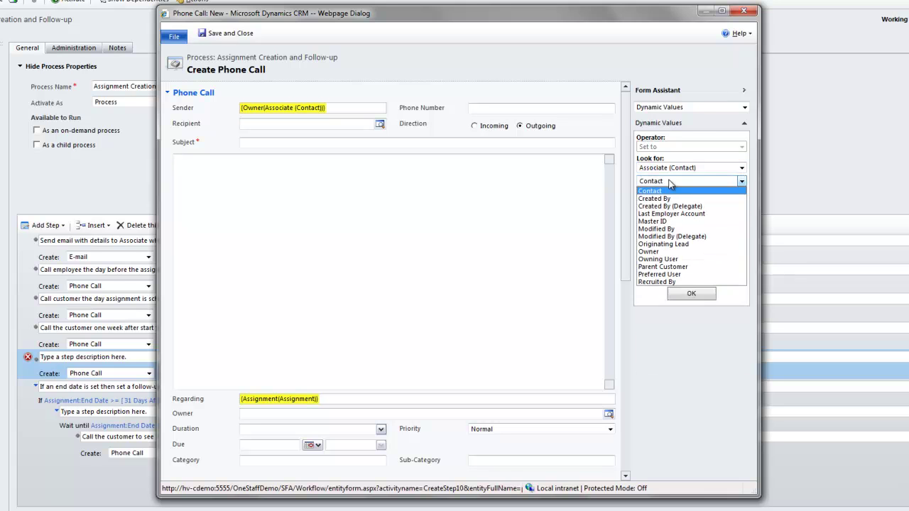
left_click(670, 184)
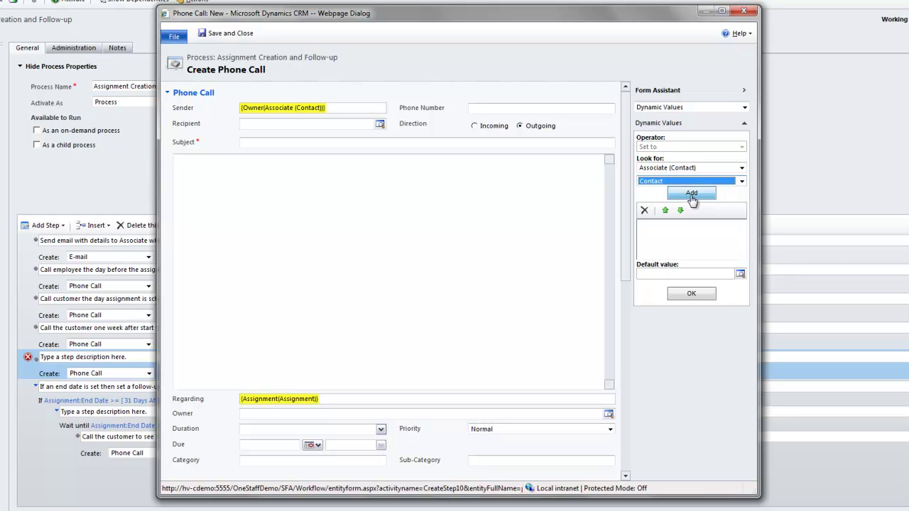
left_click(692, 194)
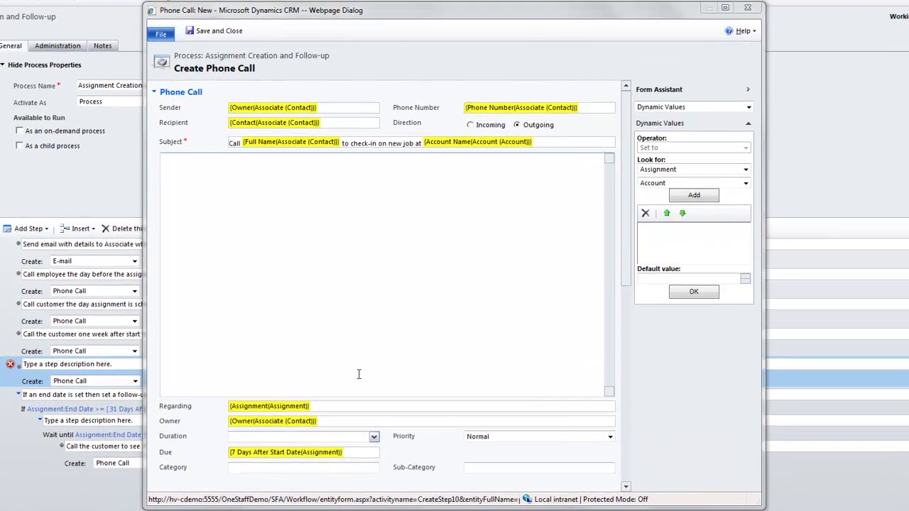
Check the phone call's Regarding, Owner and Due values, and save and close its properties
left_click(329, 409)
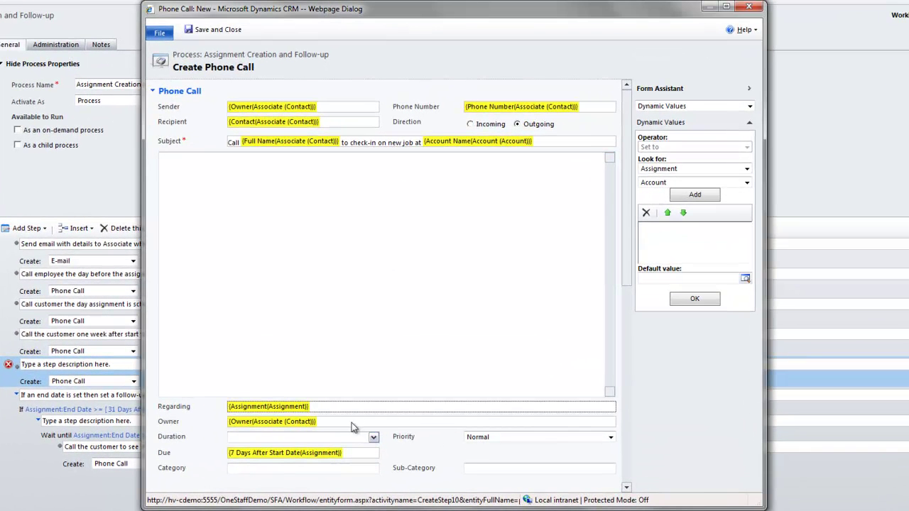
left_click(342, 424)
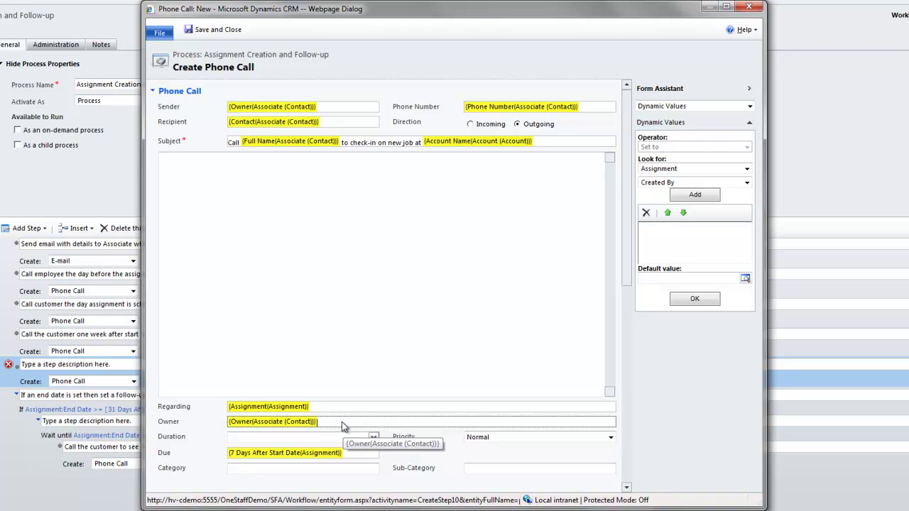
left_click(348, 456)
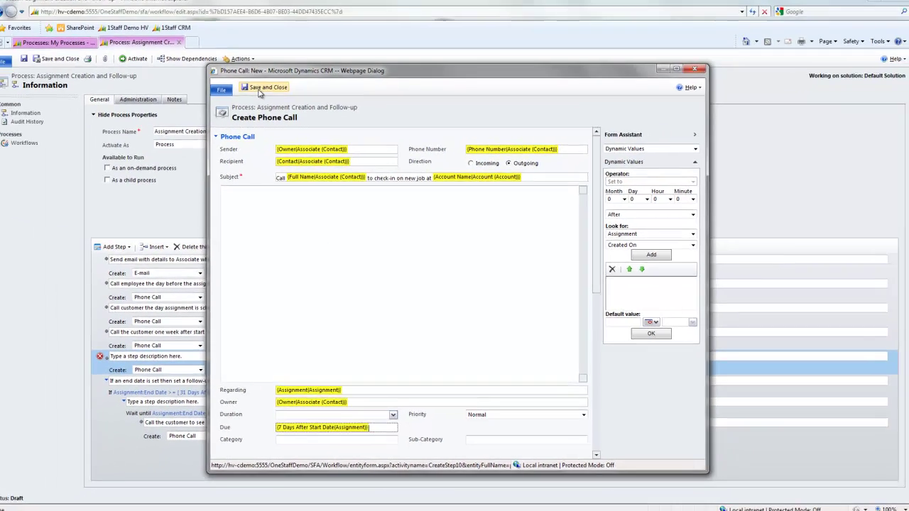
left_click(260, 92)
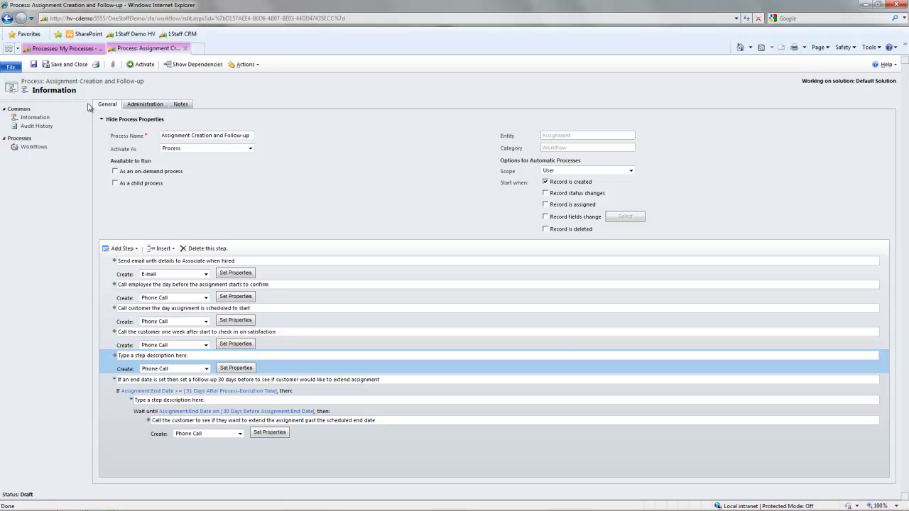
Activate the Assignment Creation and Follow-up process and confirm the activation
left_click(140, 67)
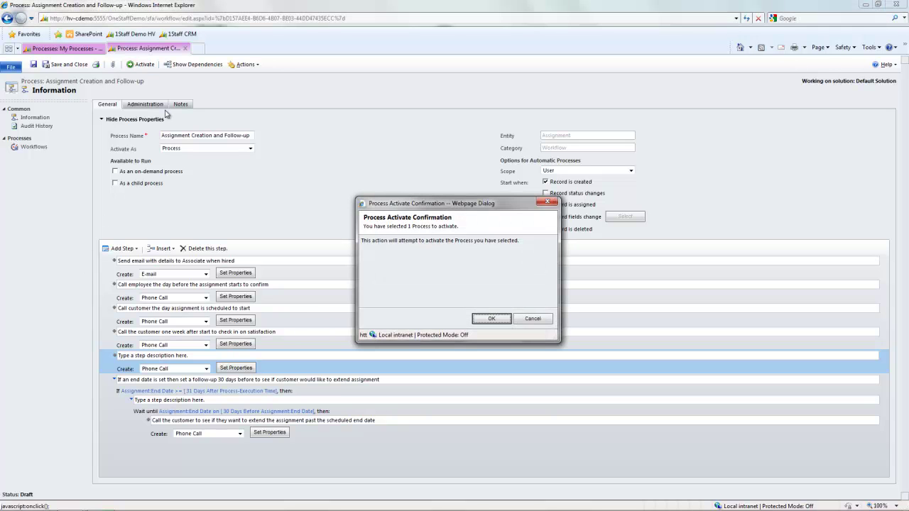
left_click(491, 319)
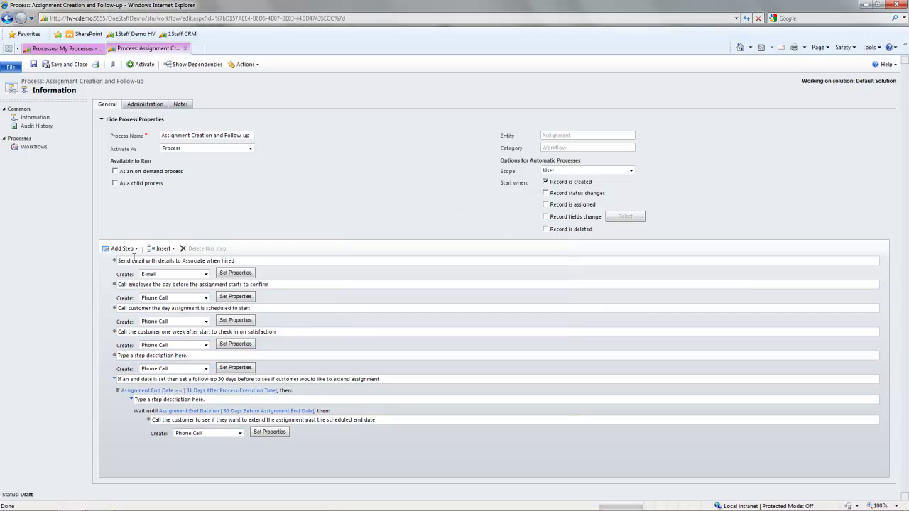